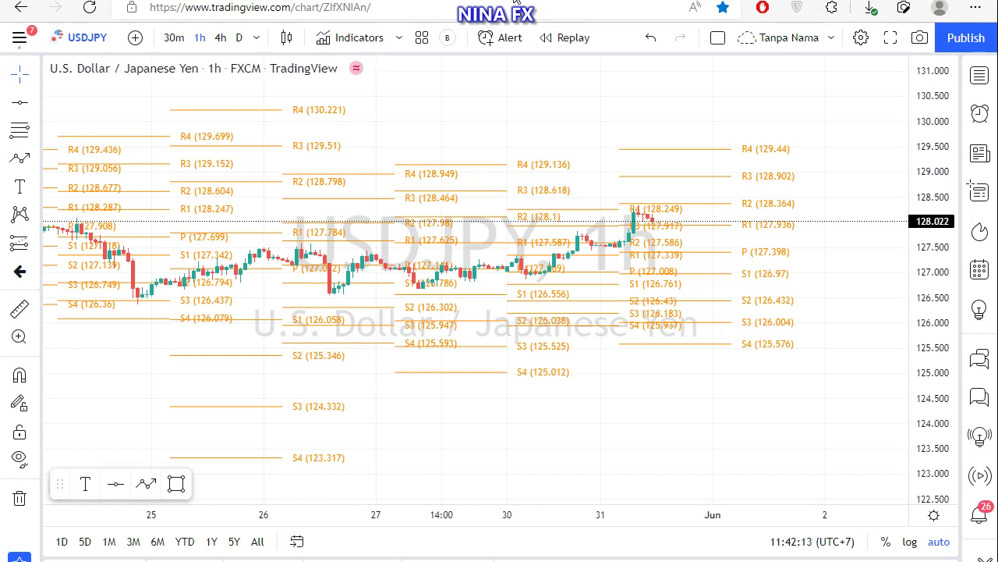
Draw horizontal lines at 127.695 and 128.904 on the USDJPY 1h chart.
left_click(17, 108)
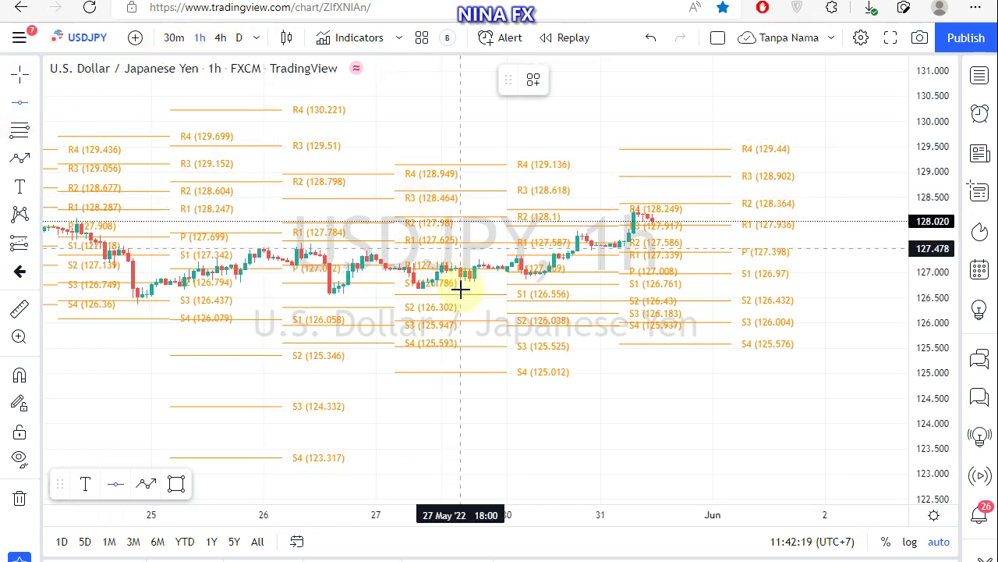
left_click(801, 237)
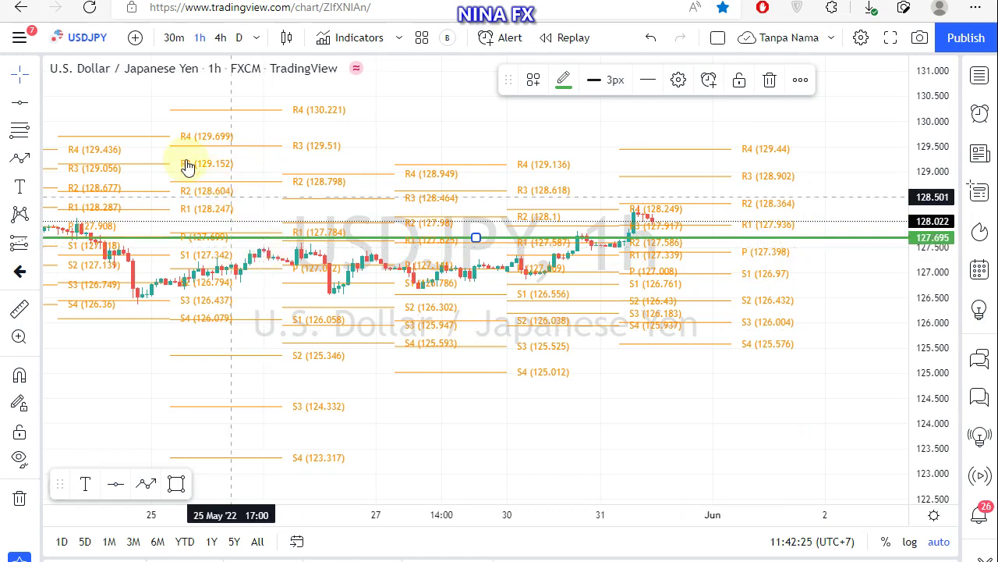
left_click(25, 106)
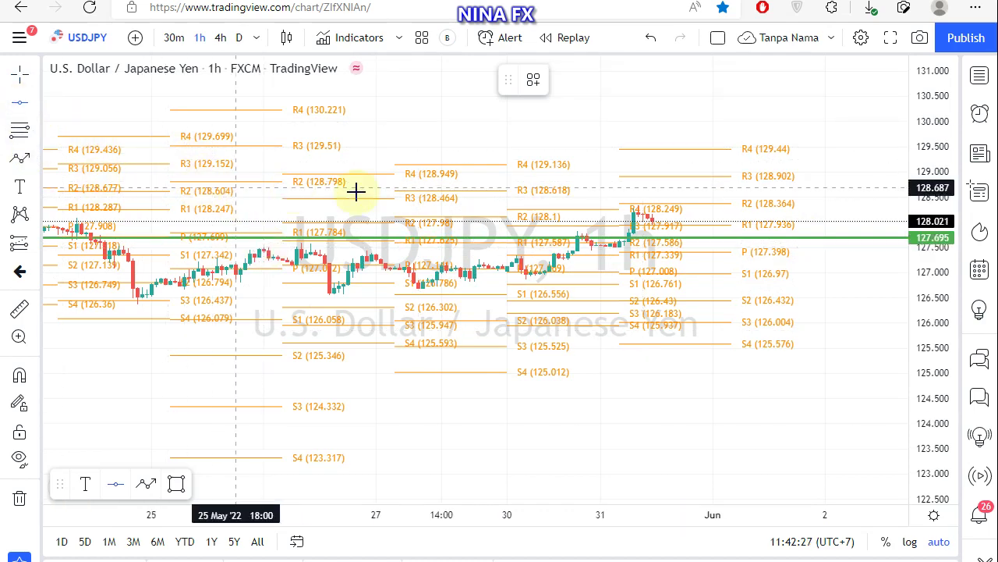
left_click(806, 176)
left_click(446, 134)
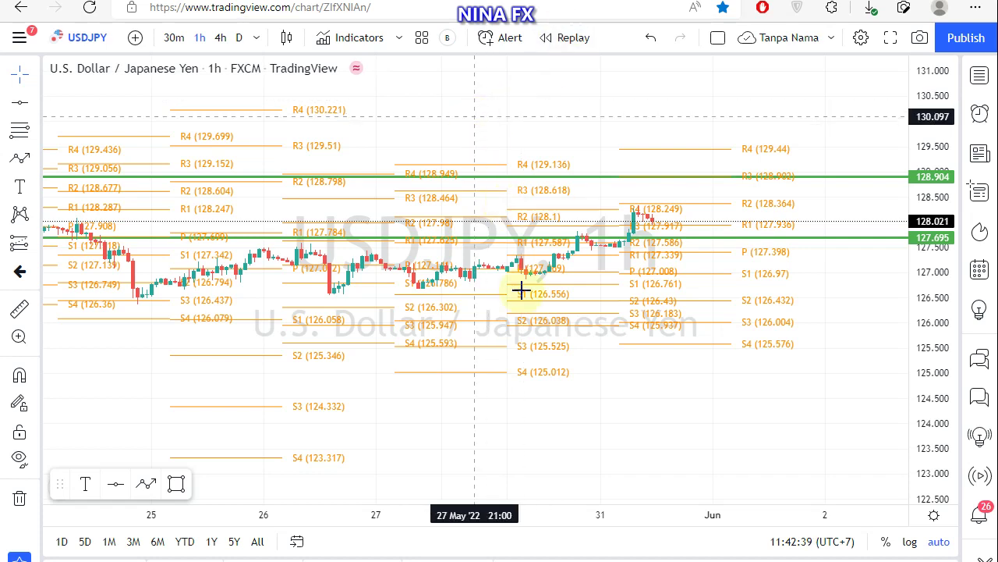
Remove the pivot point indicators and rescale the chart so both lines are visible.
right_click(528, 425)
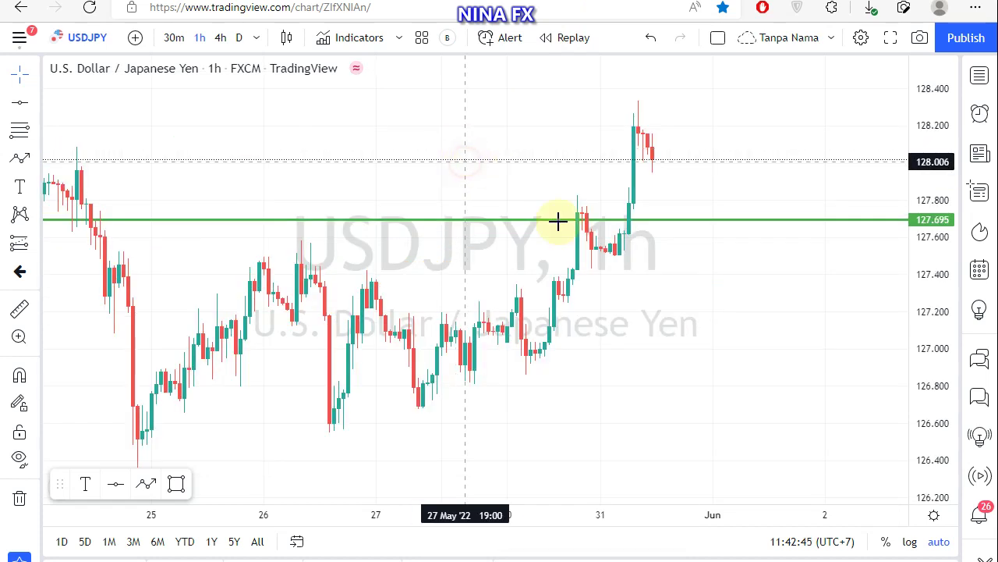
left_click(557, 221)
left_click_drag(922, 148, 922, 269)
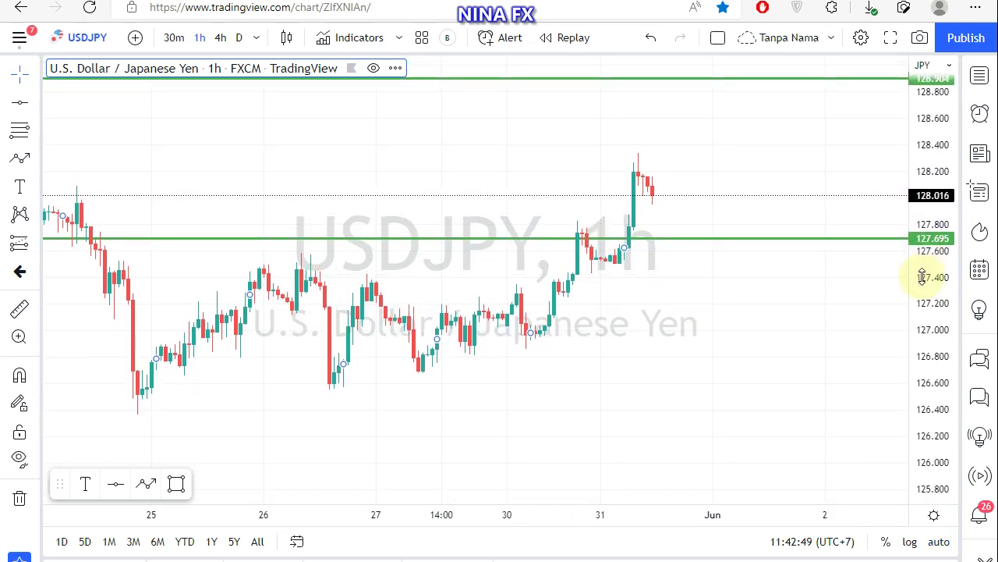
left_click_drag(796, 311, 777, 329)
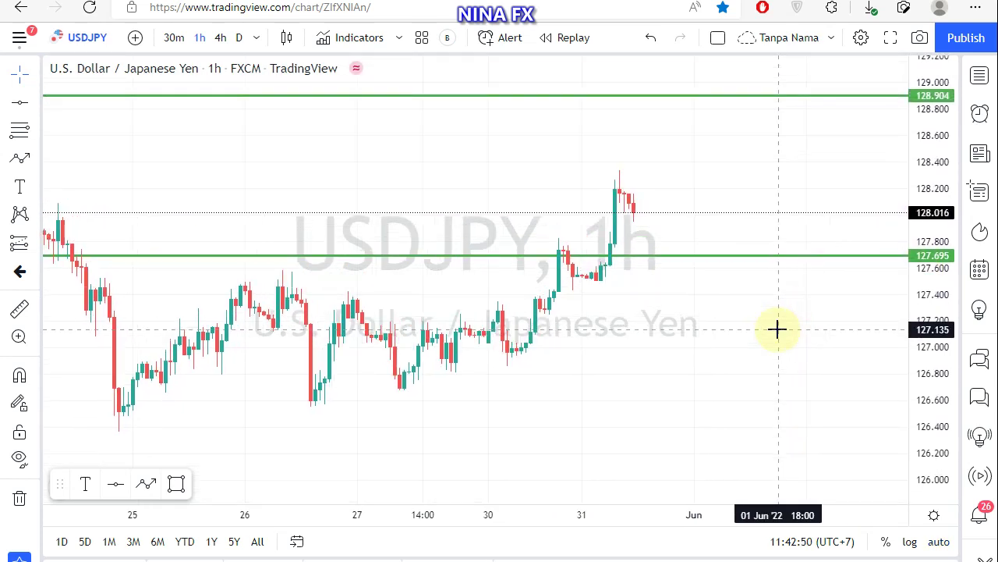
Draw a path arrow from about 128.2 down to 127.695, then up to 128.904.
left_click(19, 158)
left_click(648, 189)
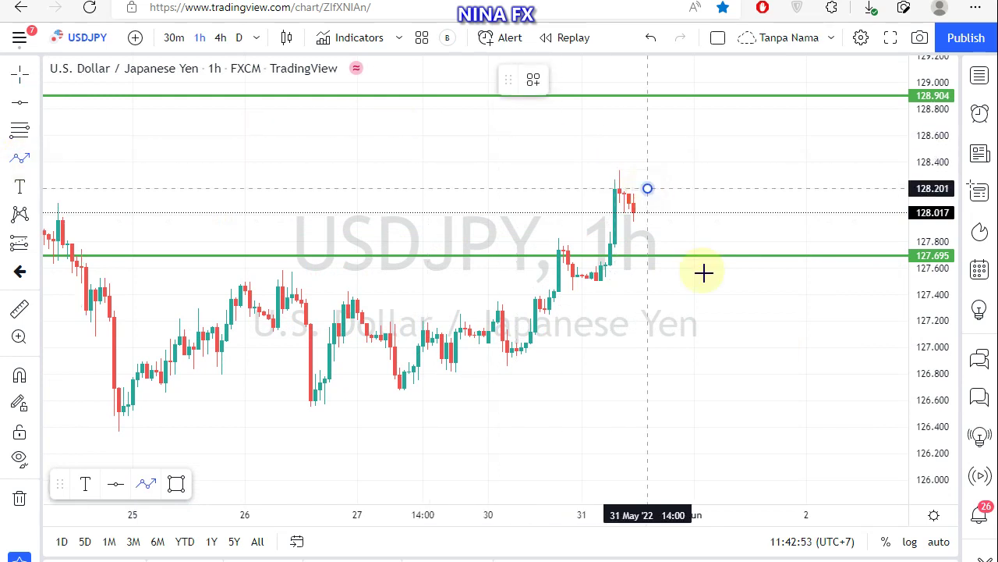
left_click(690, 257)
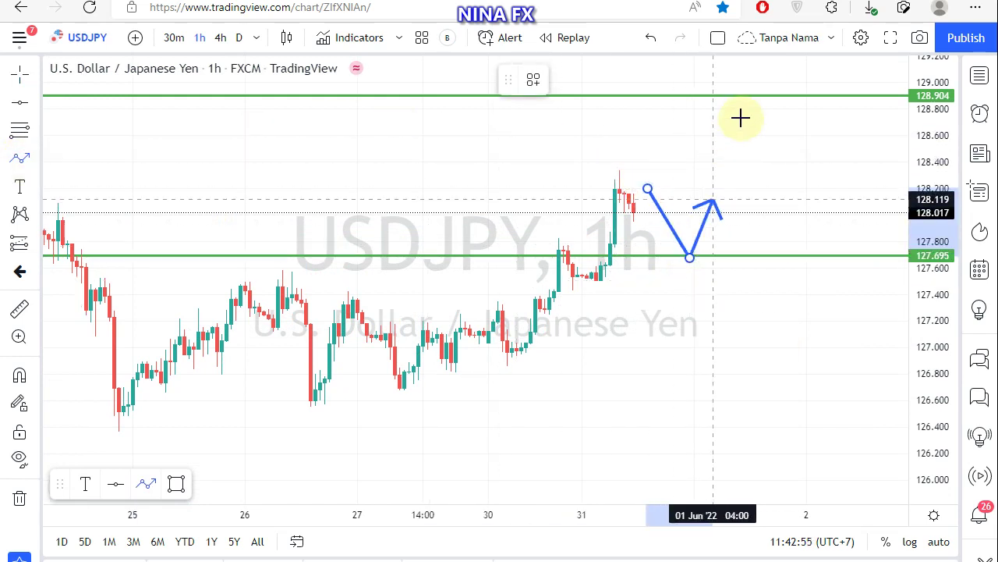
double_click(754, 90)
left_click(250, 167)
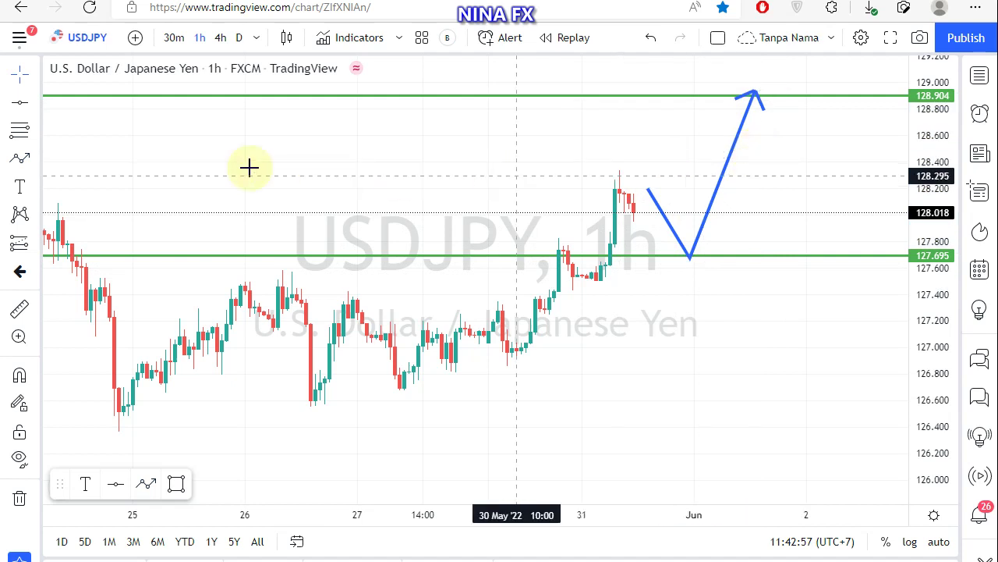
left_click(17, 185)
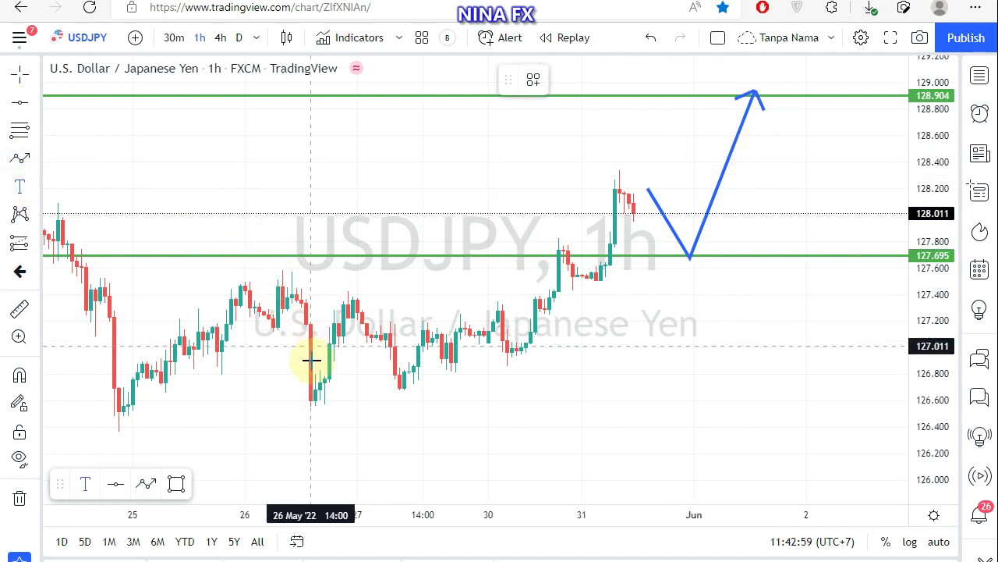
Add the label 'USDJPY Daily, Buy 127.700 Tp 128.900' and position it beneath the candles.
left_click(360, 405)
type("USD J")
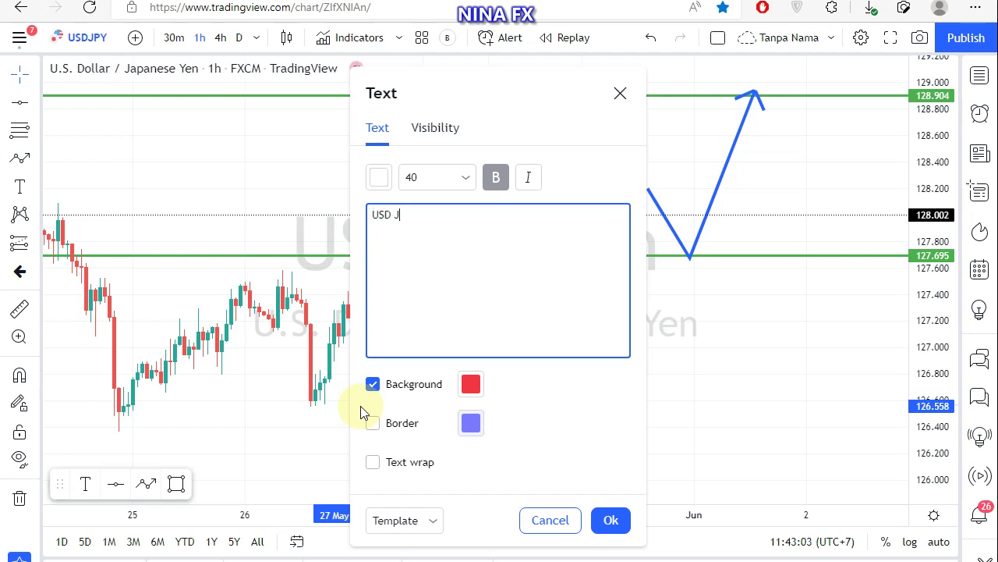
key("BackSpace")
key("BackSpace")
type("JPY")
type(" Daily,")
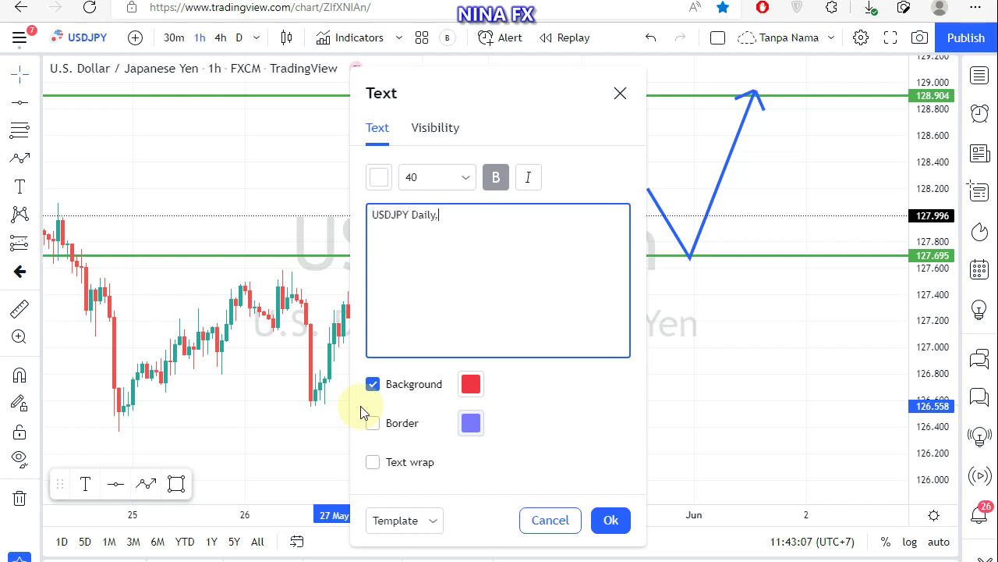
type(" Buy 12")
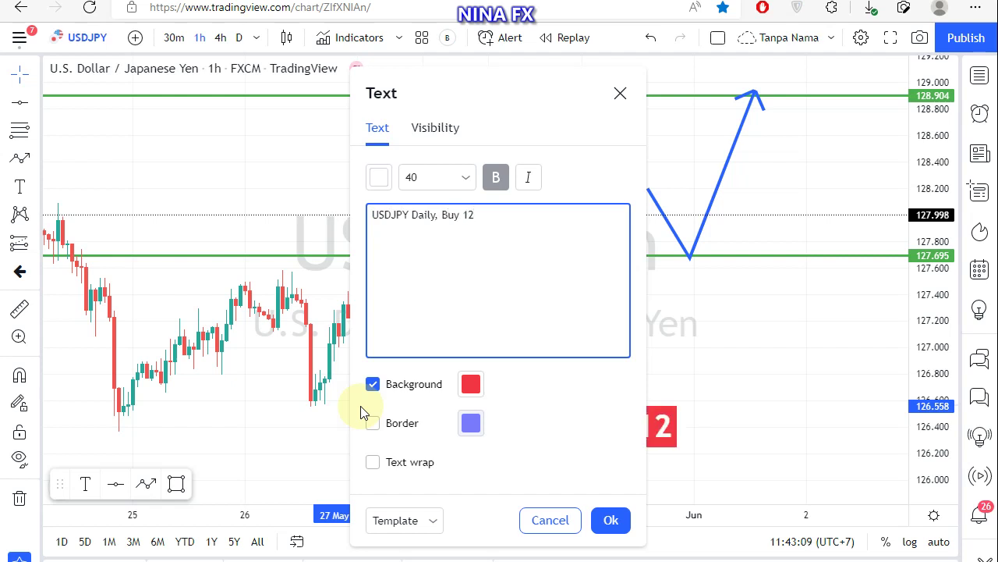
type("7.700 T")
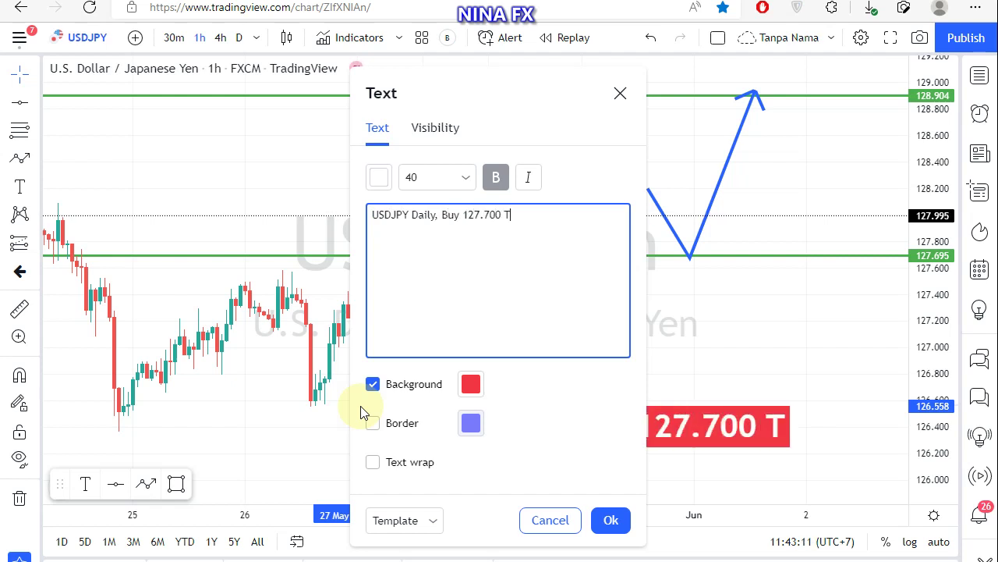
type("p 128")
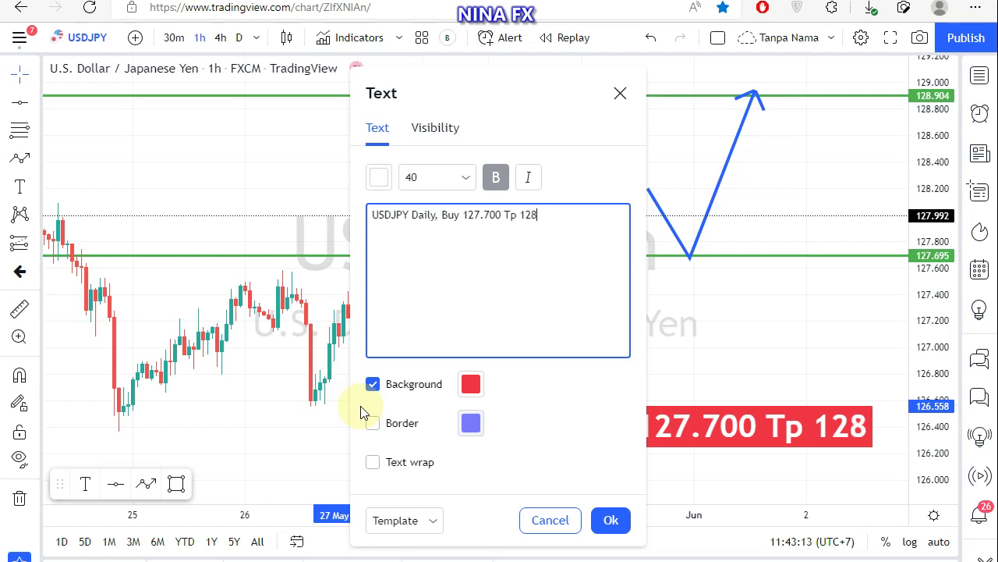
type(".900")
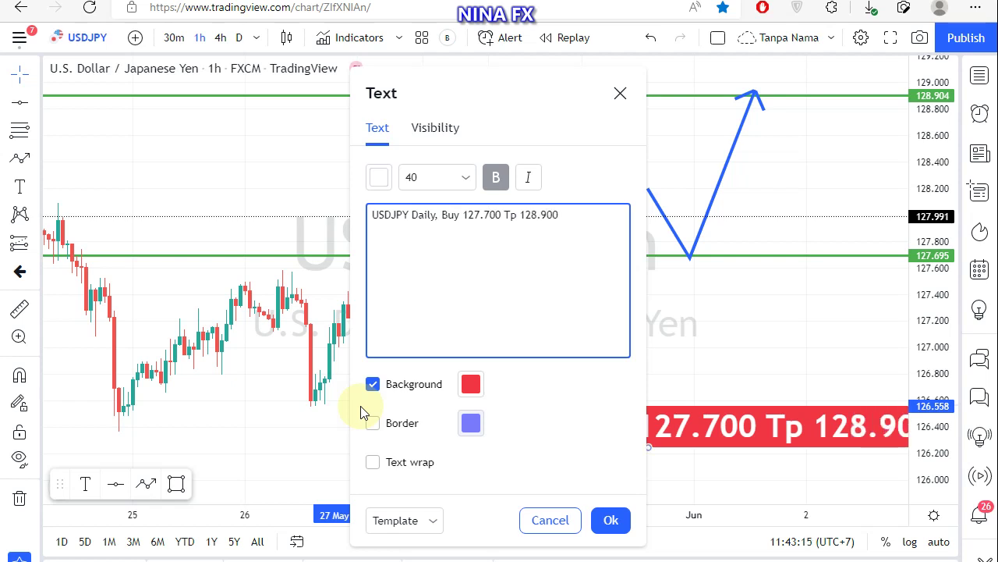
left_click(304, 397)
left_click_drag(363, 423, 246, 425)
left_click(241, 227)
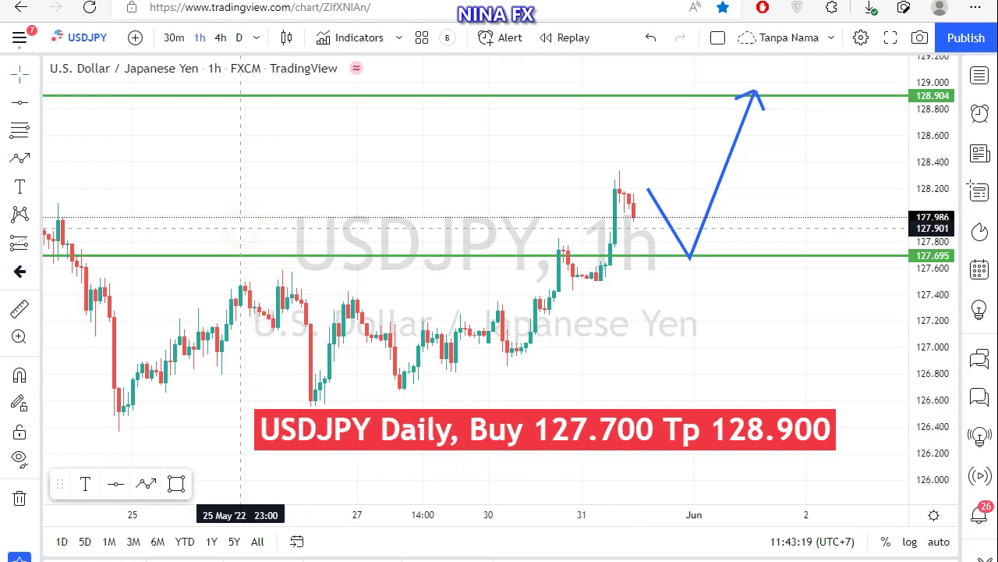